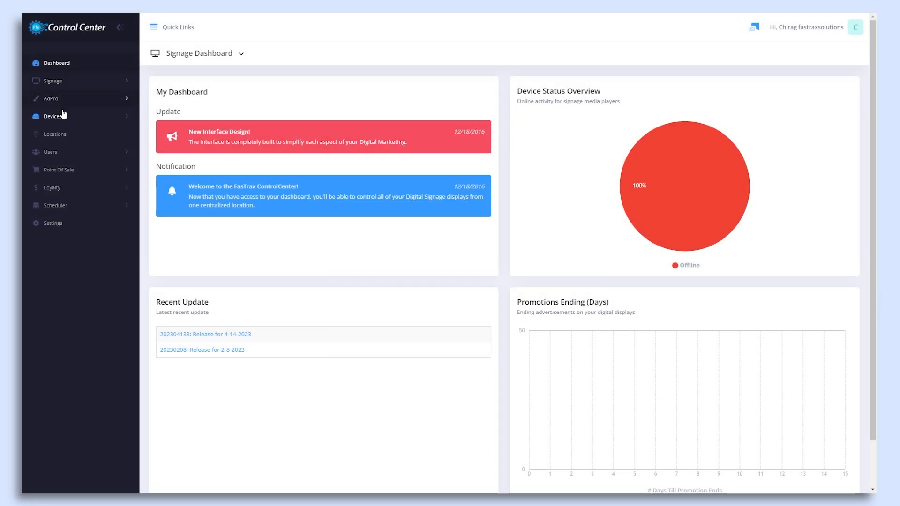
Open the point-of-sale inventory adjustments and start a new adjustment.
{"action": "left_click", "coordinate": [56, 172]}
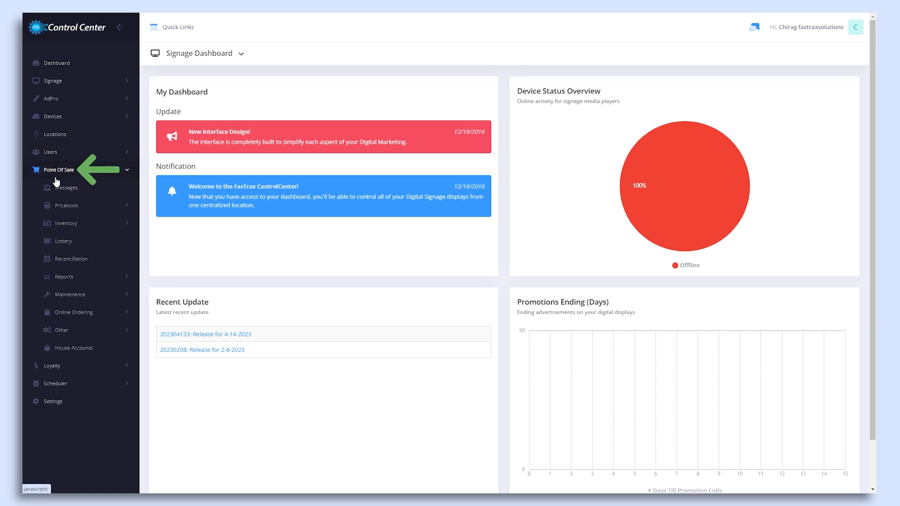
{"action": "left_click", "coordinate": [61, 225]}
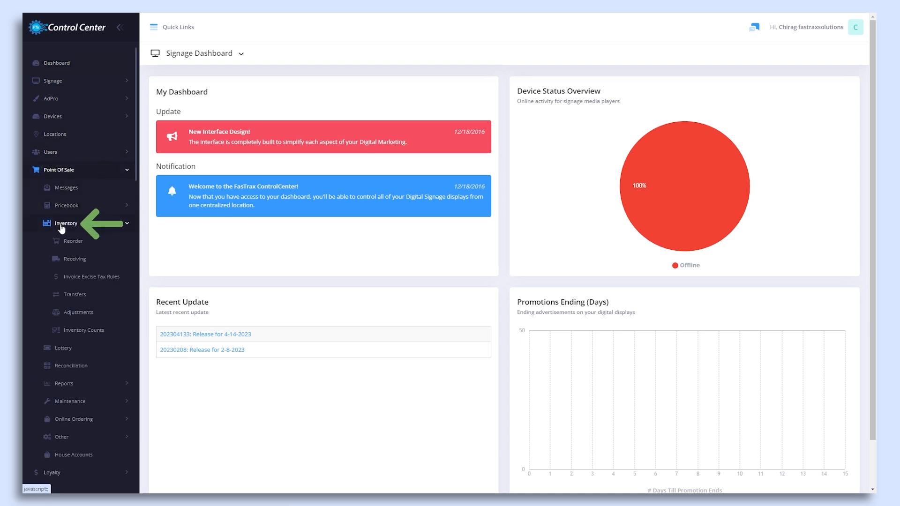
{"action": "left_click", "coordinate": [72, 314]}
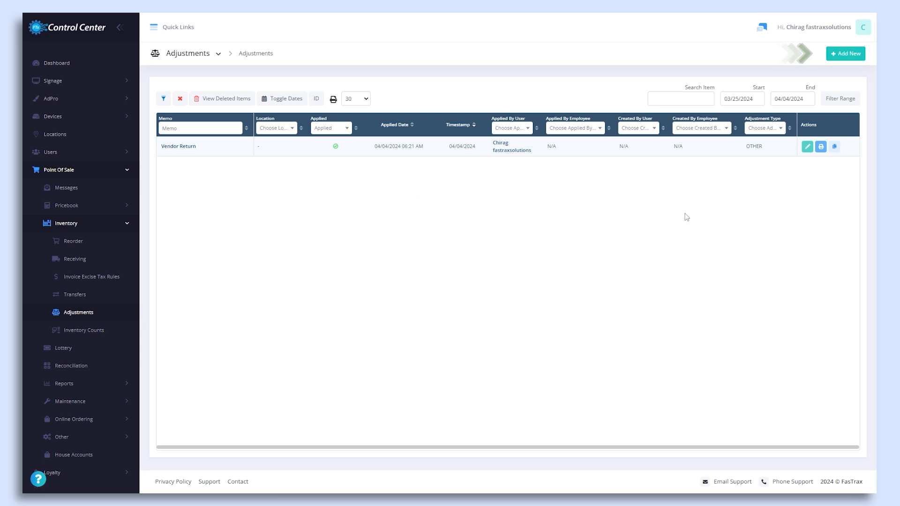
{"action": "left_click", "coordinate": [852, 55]}
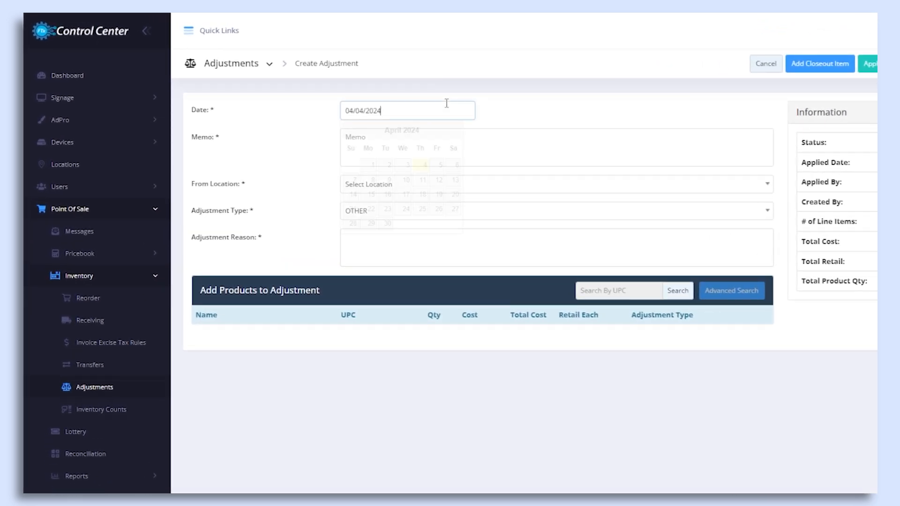
Set the adjustment's date to 04/05/2024 and enter "Adjustments" as its memo.
{"action": "left_click", "coordinate": [446, 108]}
{"action": "left_click", "coordinate": [436, 166]}
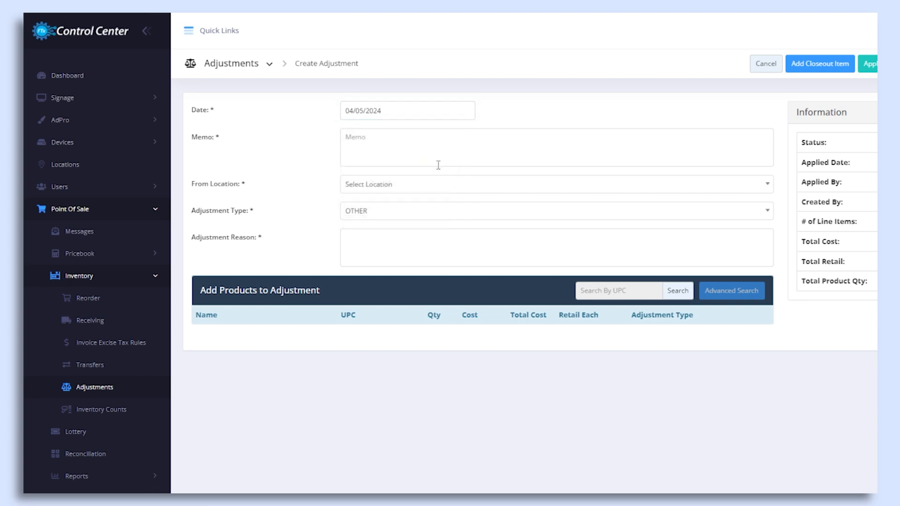
{"action": "left_click", "coordinate": [428, 152]}
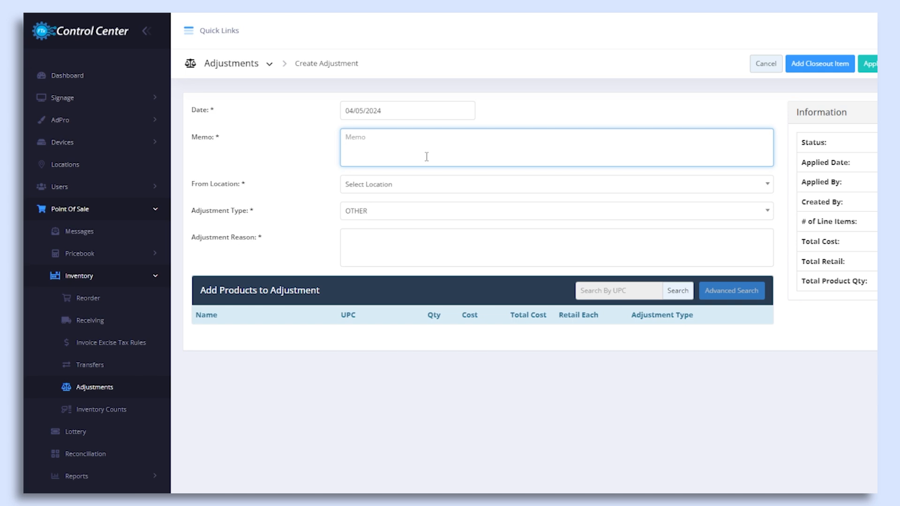
{"action": "type", "text": "Adjustments"}
Set the adjustment's From Location to 2 - FasTrax Store #2, its type to OTHER, and its reason to "Damaged".
{"action": "left_click", "coordinate": [398, 185]}
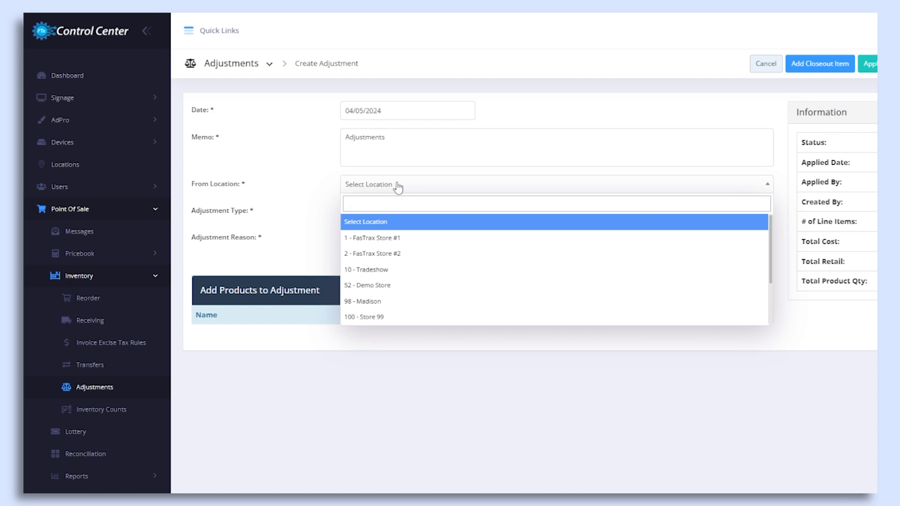
{"action": "left_click", "coordinate": [385, 254]}
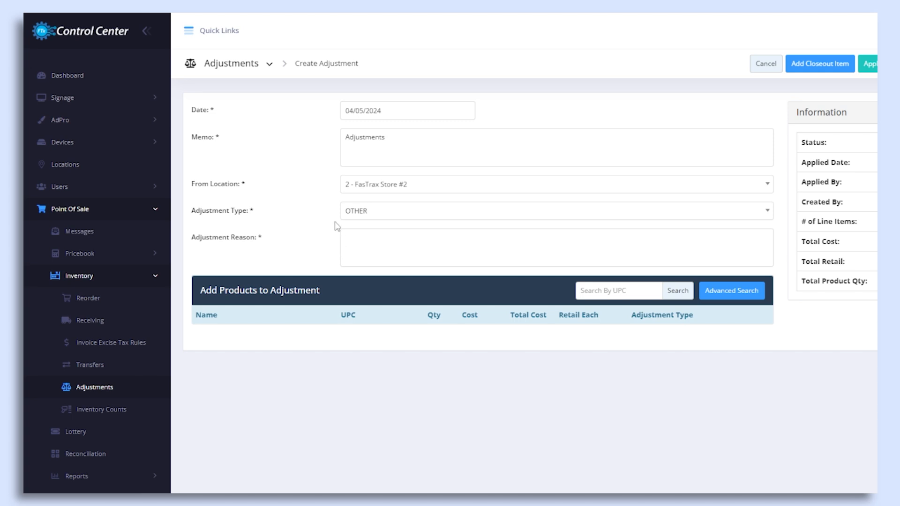
{"action": "left_click", "coordinate": [372, 216]}
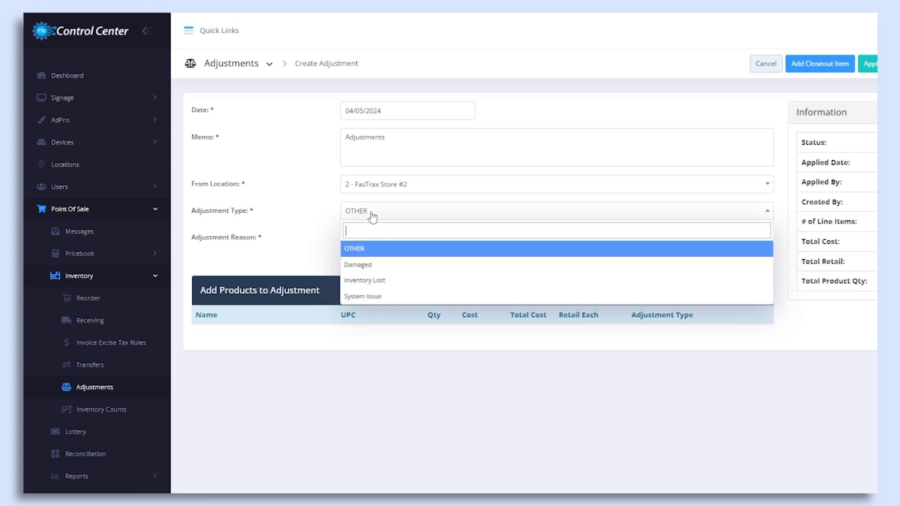
{"action": "left_click", "coordinate": [366, 252]}
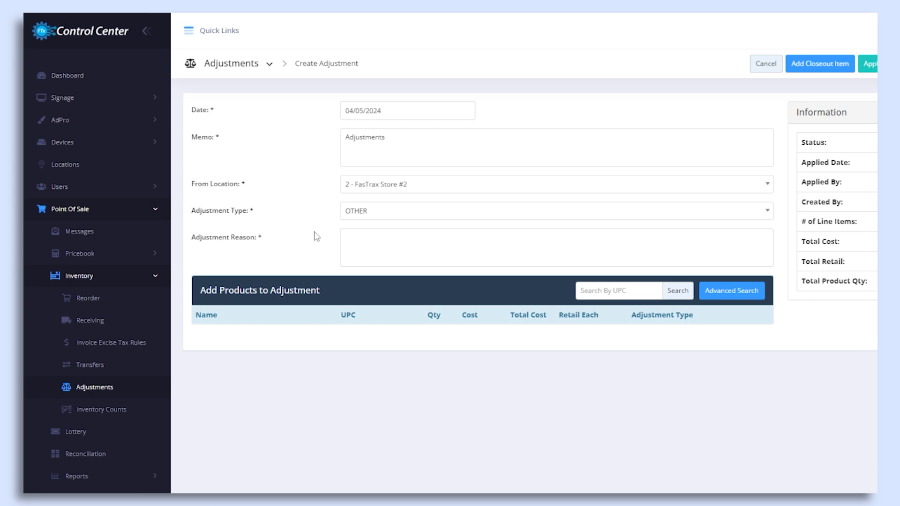
{"action": "left_click", "coordinate": [377, 239]}
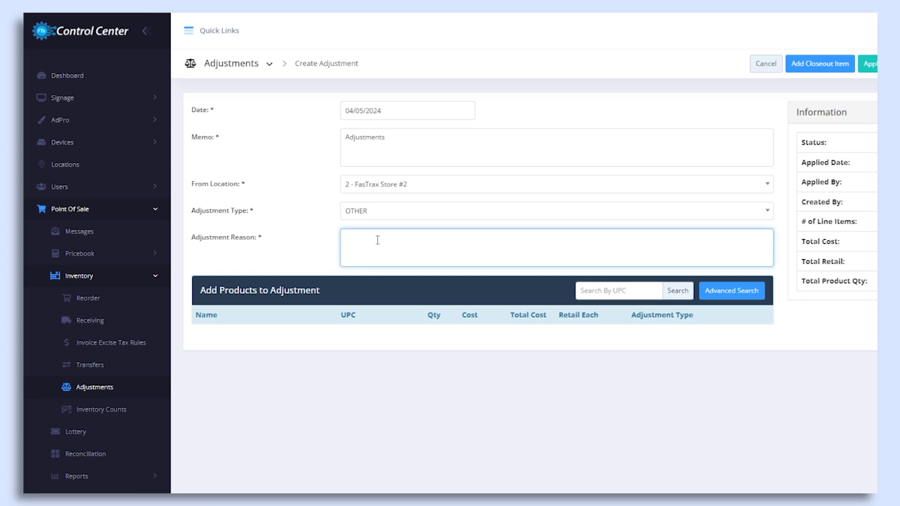
{"action": "type", "text": "Damaged"}
{"action": "left_click", "coordinate": [334, 257]}
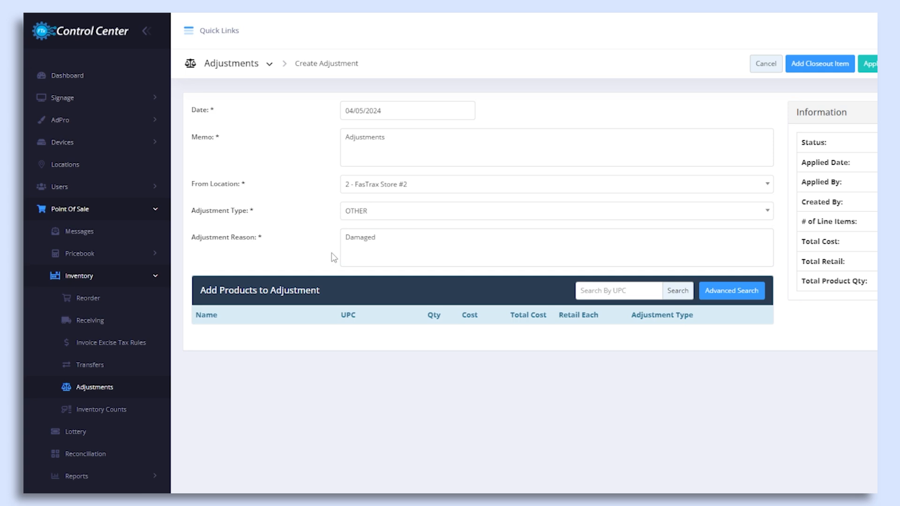
Look up the product by UPC 123123 and add it to the adjustment with a quantity of 9.
{"action": "left_click", "coordinate": [644, 296]}
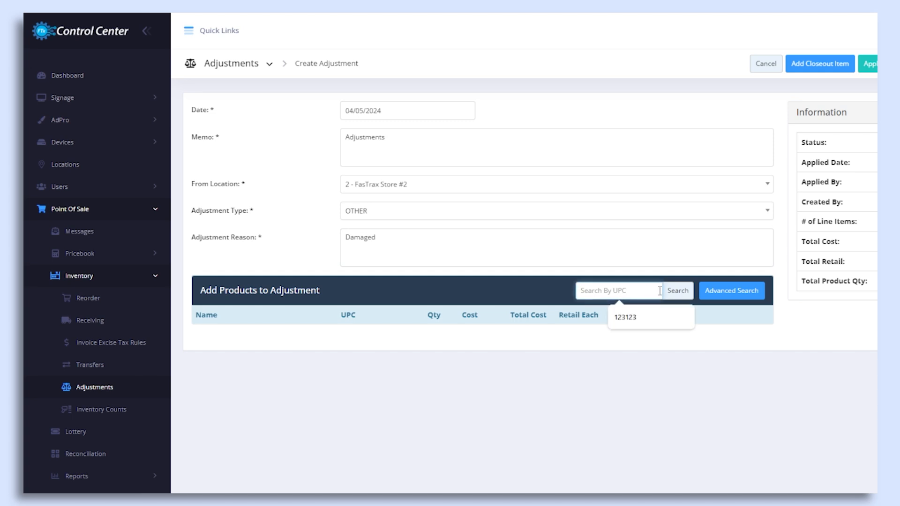
{"action": "type", "text": "123123"}
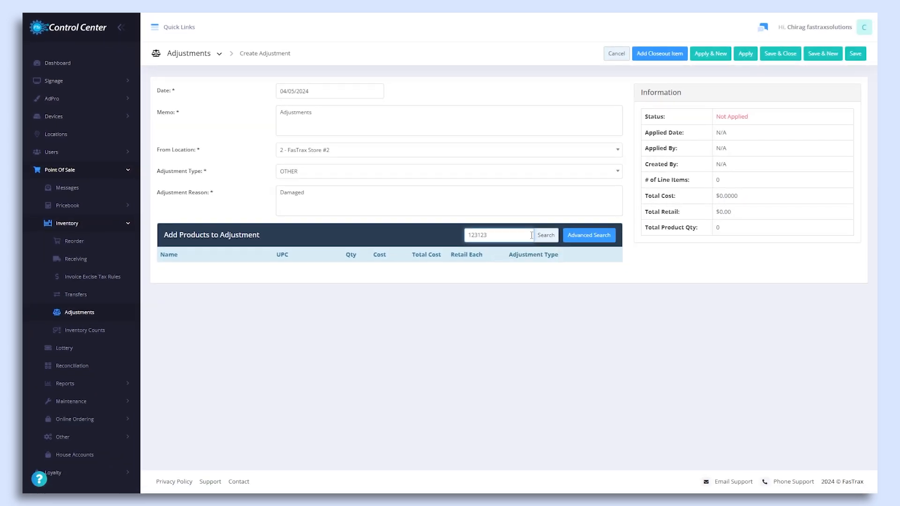
{"action": "left_click", "coordinate": [546, 235]}
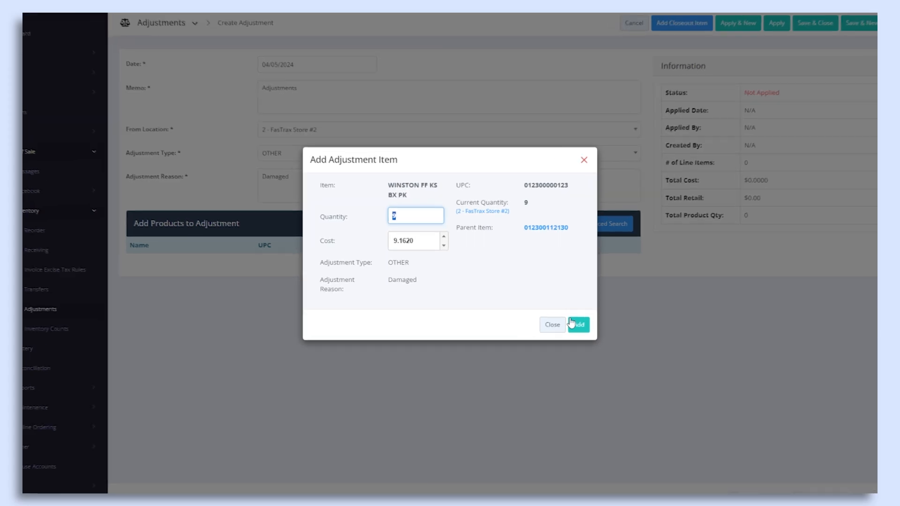
{"action": "left_click", "coordinate": [562, 326]}
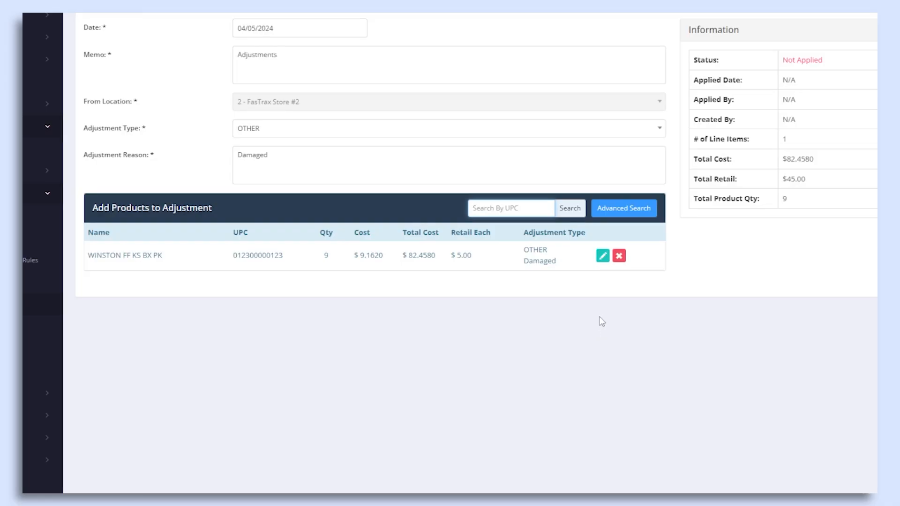
Find ACID .99 RED CIGARILLO PK with an advanced search for "cigar", add it with quantity 5, and save and close the adjustment.
{"action": "left_click", "coordinate": [633, 209]}
{"action": "left_click", "coordinate": [274, 81]}
{"action": "type", "text": "cigar"}
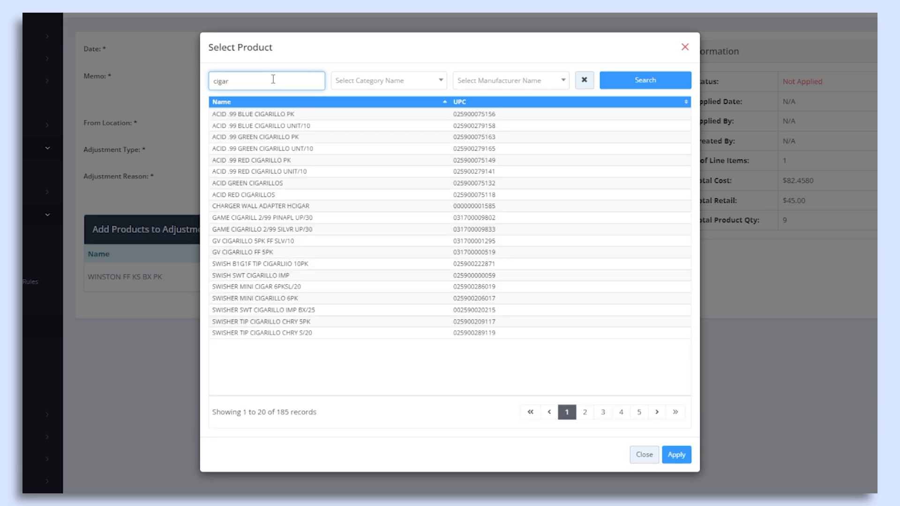
{"action": "left_click", "coordinate": [260, 160]}
{"action": "left_click", "coordinate": [681, 455]}
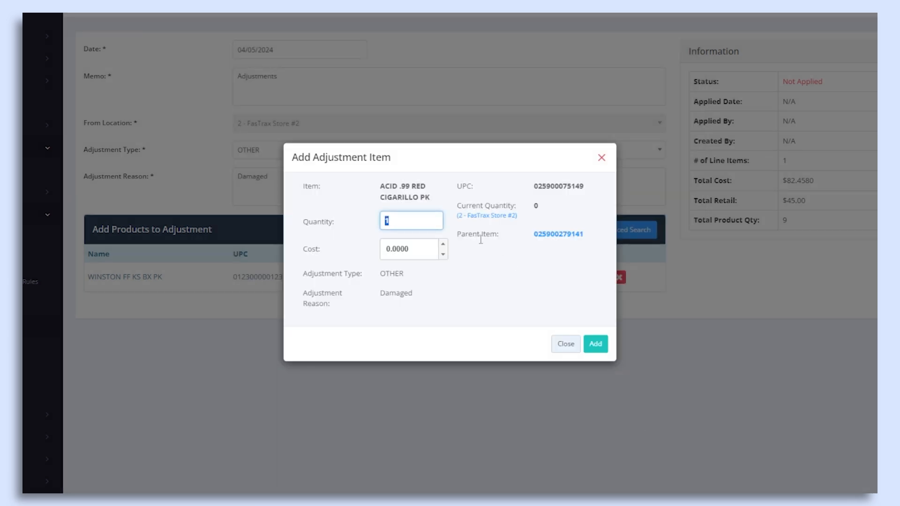
{"action": "type", "text": "5"}
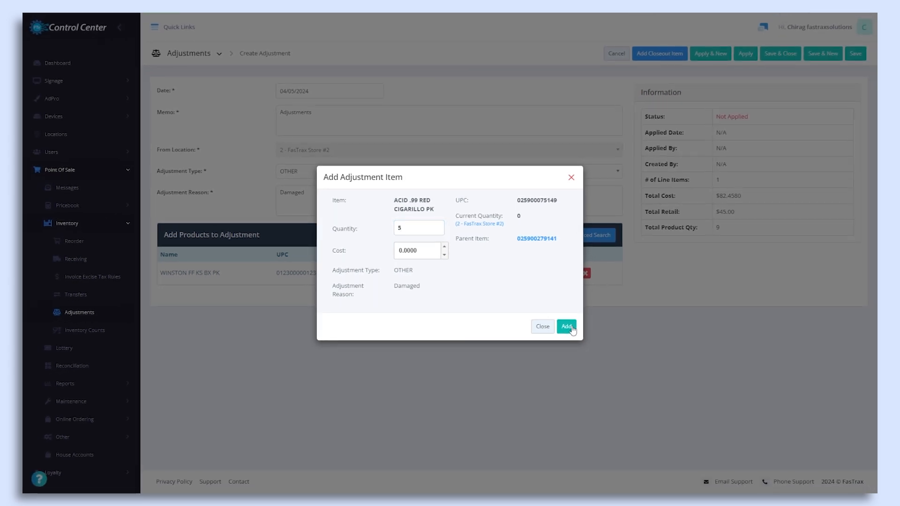
{"action": "left_click", "coordinate": [567, 327]}
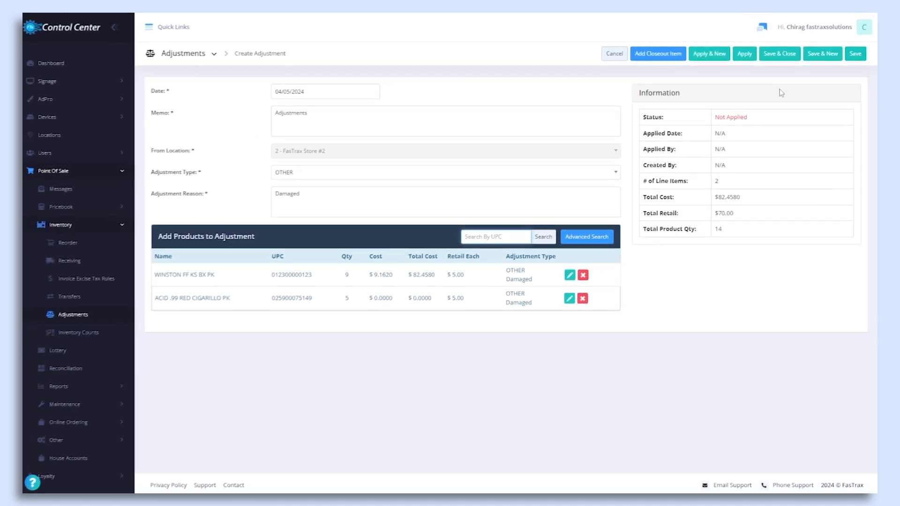
{"action": "left_click", "coordinate": [780, 55]}
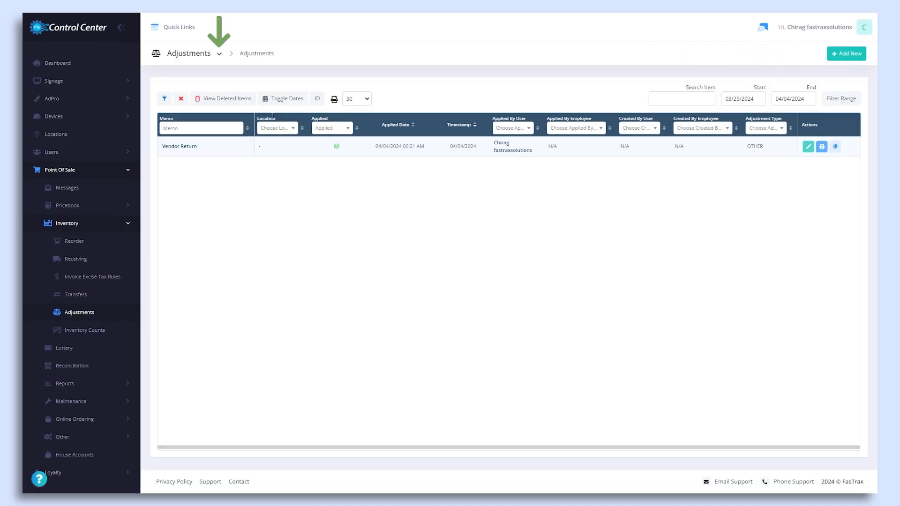
Switch from the adjustments list to Worksheets and start a new worksheet.
{"action": "left_click", "coordinate": [219, 54]}
{"action": "left_click", "coordinate": [190, 91]}
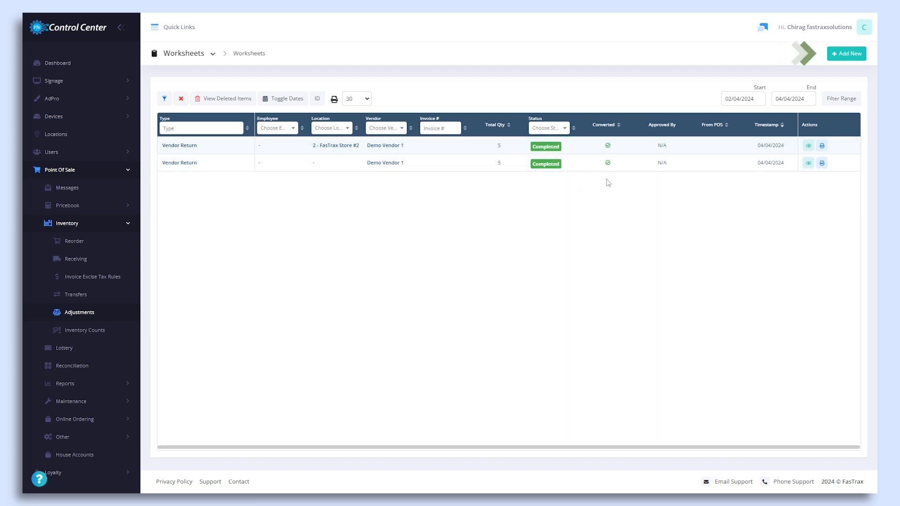
{"action": "left_click", "coordinate": [847, 54]}
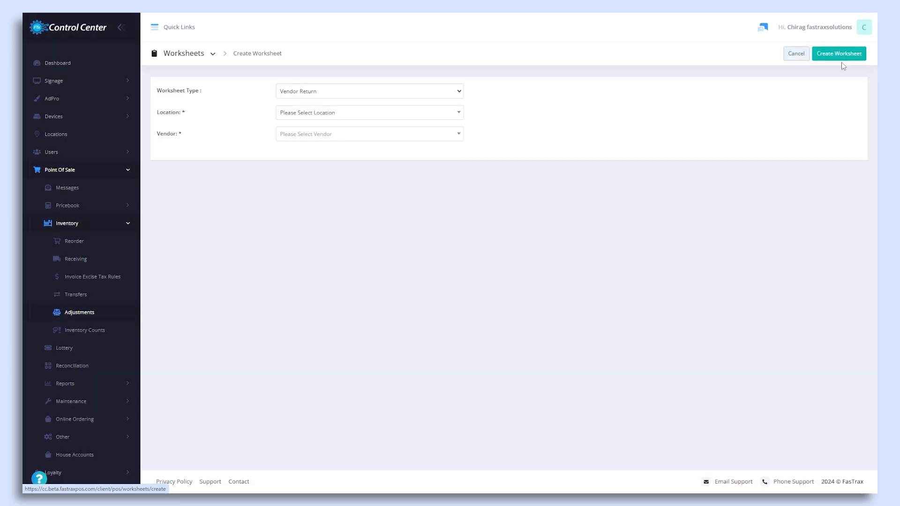
Create a Vendor Return worksheet for location 2 - FasTrax Store #2 with Demo Vendor 2 as the vendor.
{"action": "left_click", "coordinate": [338, 94]}
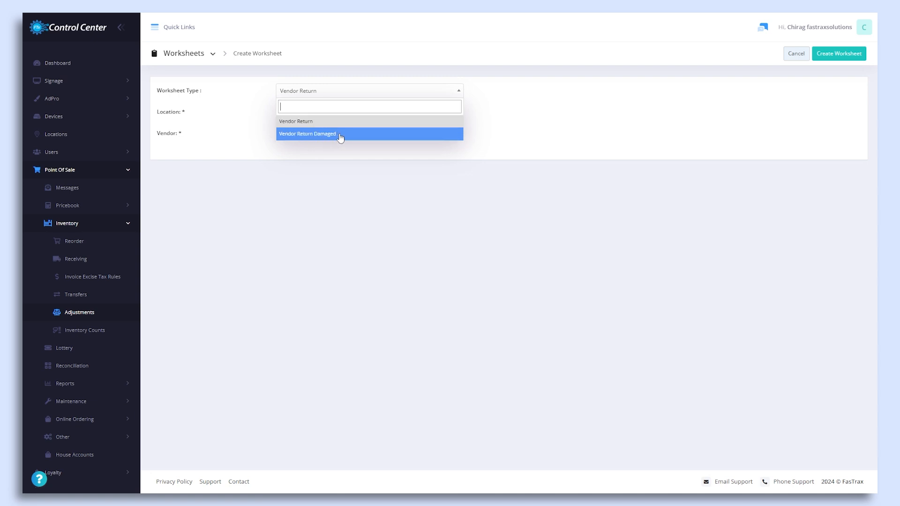
{"action": "left_click", "coordinate": [318, 123]}
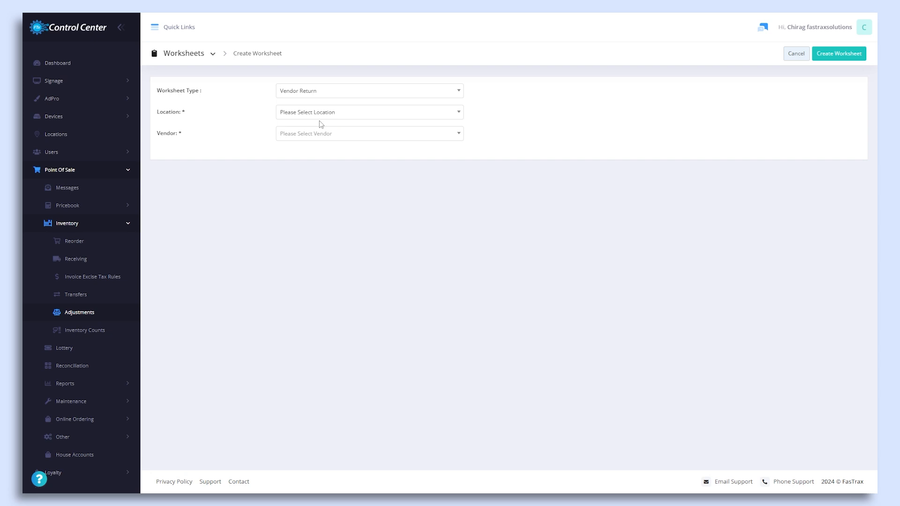
{"action": "left_click", "coordinate": [310, 116]}
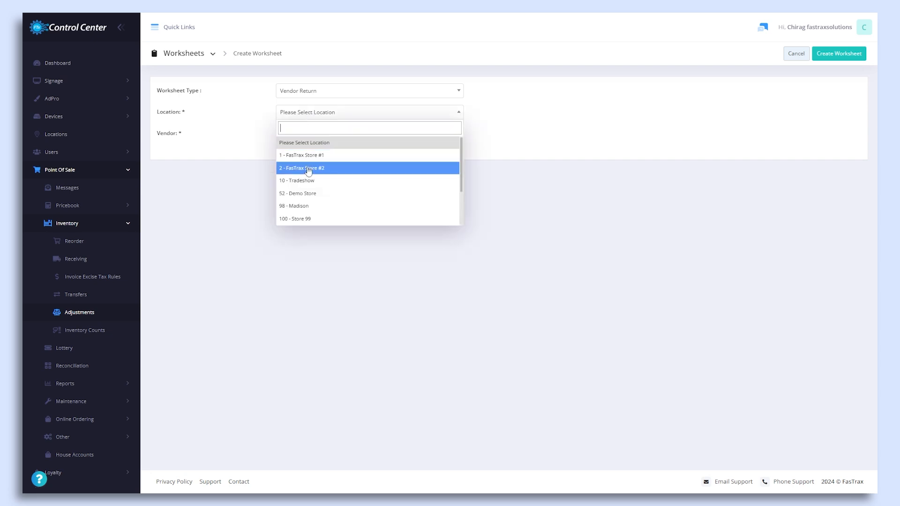
{"action": "left_click", "coordinate": [309, 170]}
{"action": "left_click", "coordinate": [312, 136]}
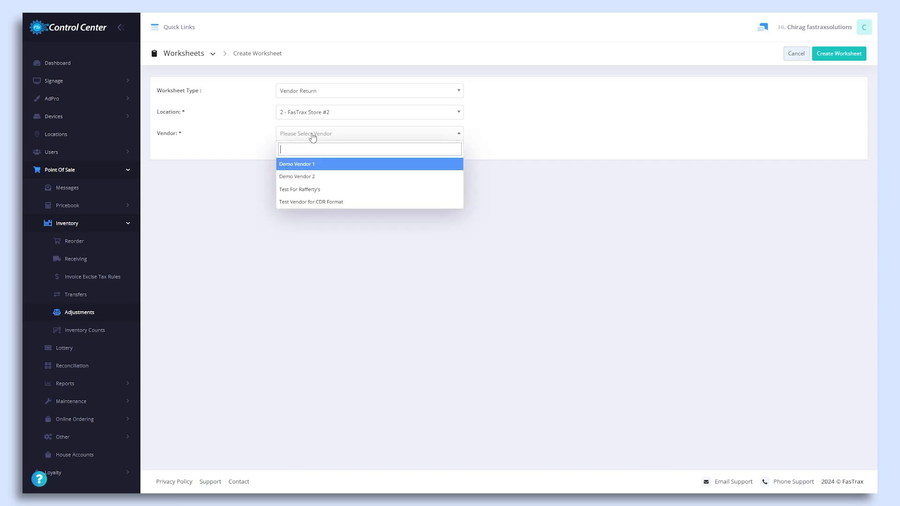
{"action": "left_click", "coordinate": [316, 177]}
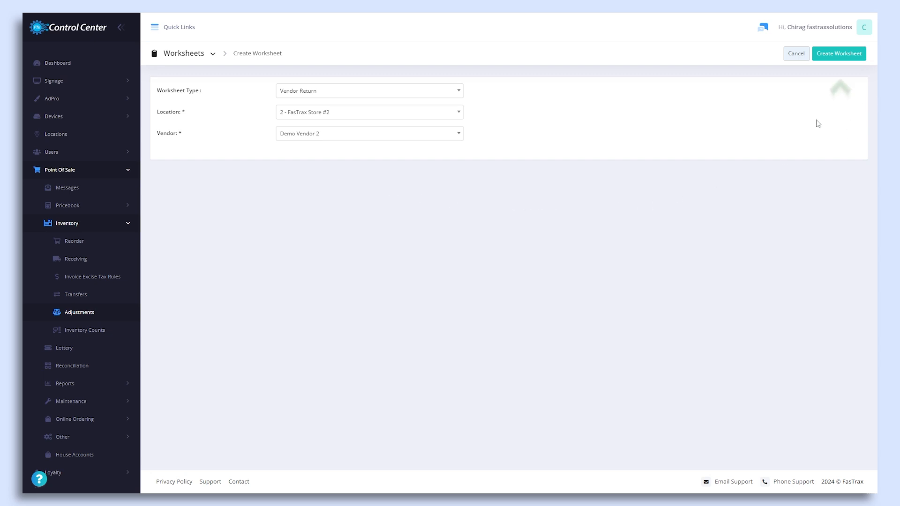
{"action": "left_click", "coordinate": [828, 55]}
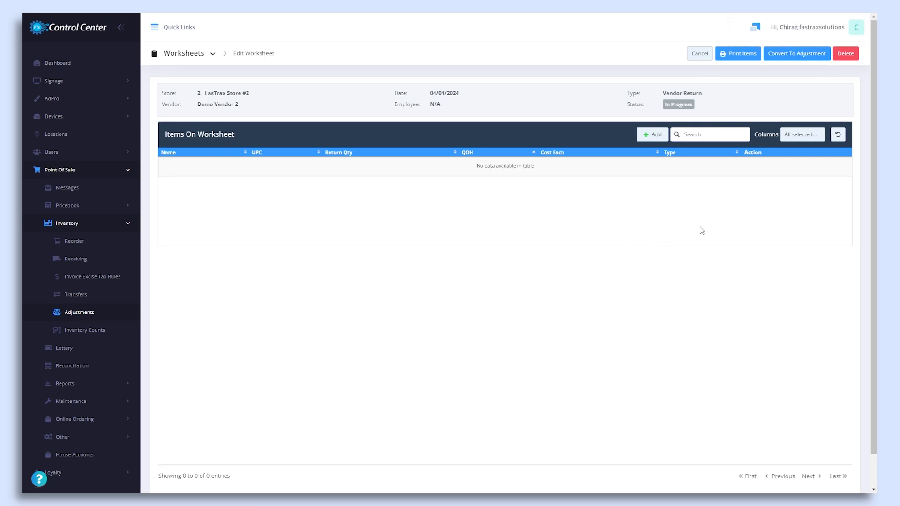
Search "cigar" for worksheet items and choose B&M CIGARILLO ORIGINAL 5@$3.95, B&M JAZZ CIGARLO 2/.99 BX/15 and CIGAR'VILLE PINK BERRY BX/25.
{"action": "left_click", "coordinate": [656, 139]}
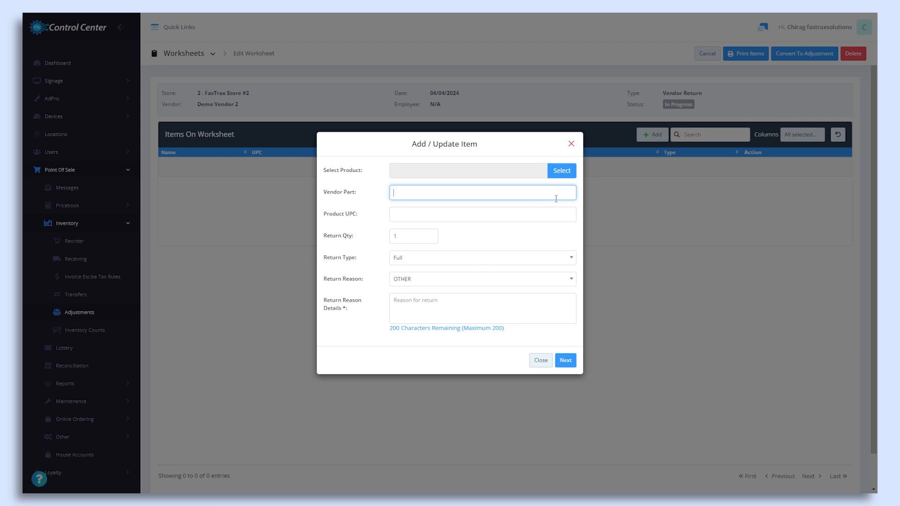
{"action": "left_click", "coordinate": [561, 171]}
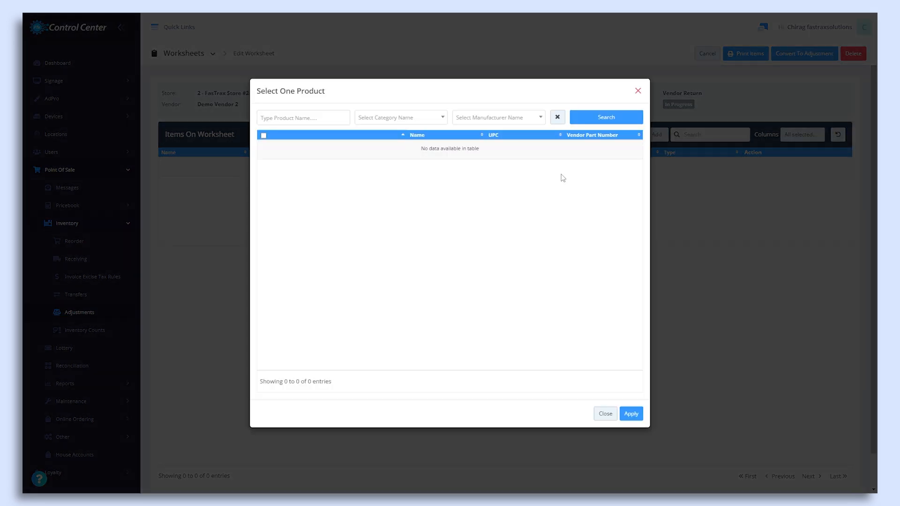
{"action": "left_click", "coordinate": [299, 117]}
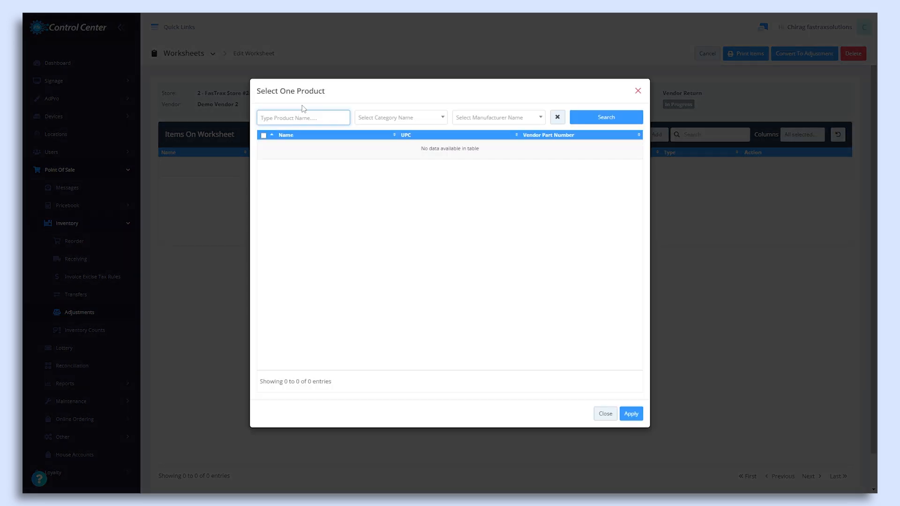
{"action": "type", "text": "cigar"}
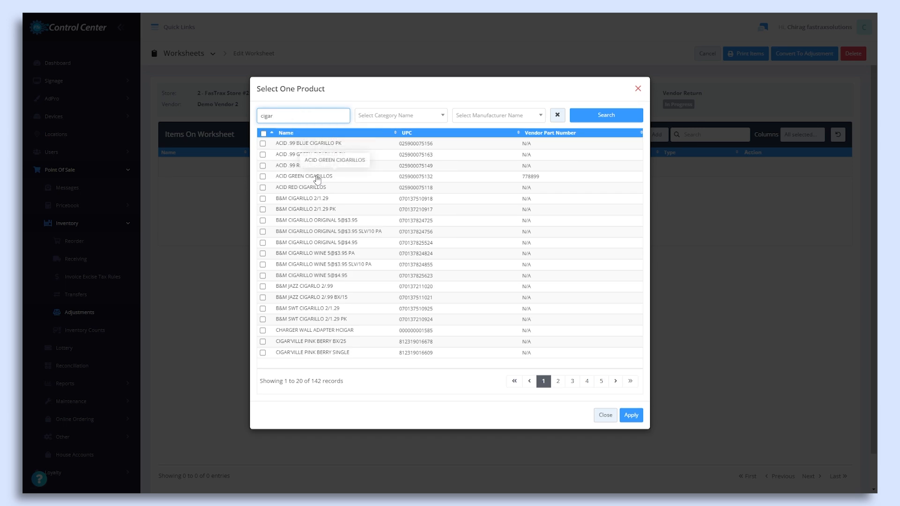
{"action": "left_click", "coordinate": [294, 222]}
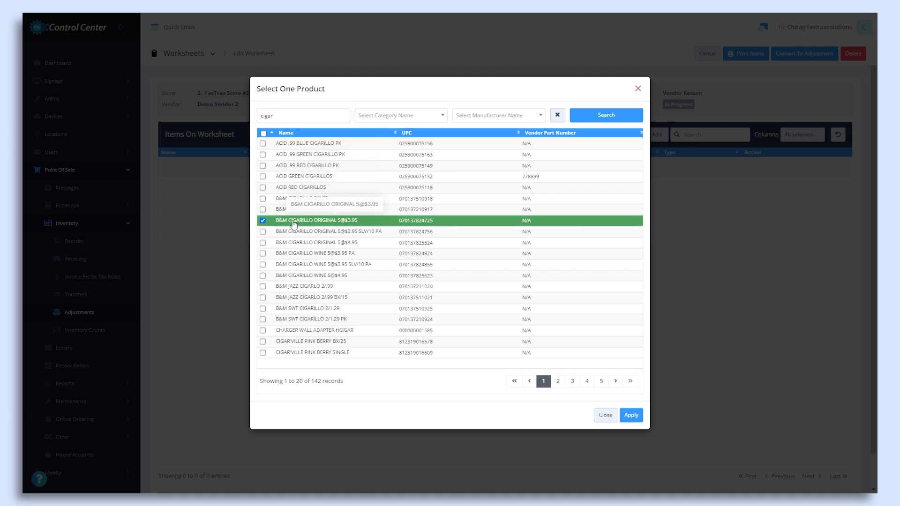
{"action": "left_click", "coordinate": [290, 299]}
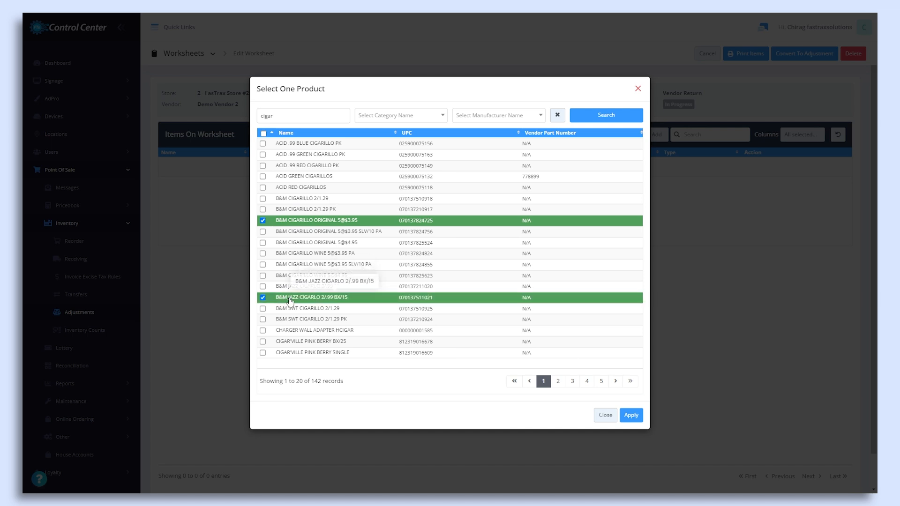
{"action": "left_click", "coordinate": [286, 344]}
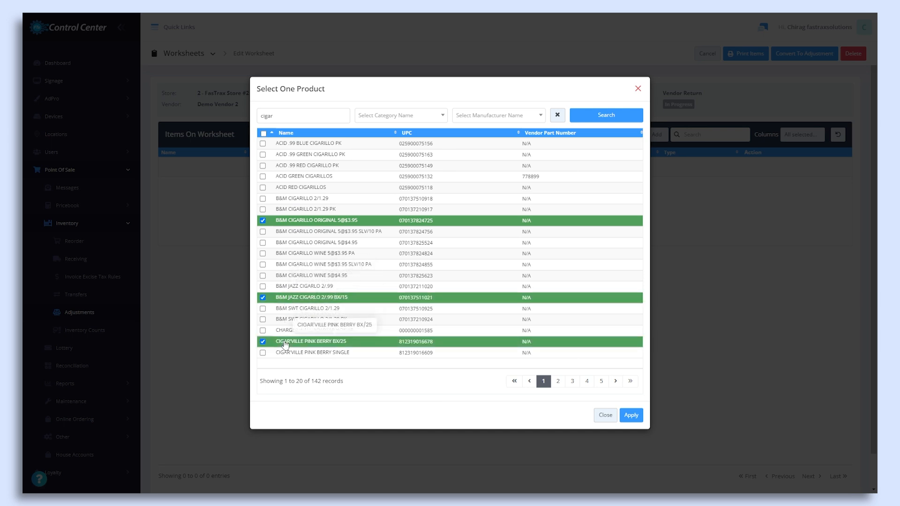
{"action": "left_click", "coordinate": [637, 419]}
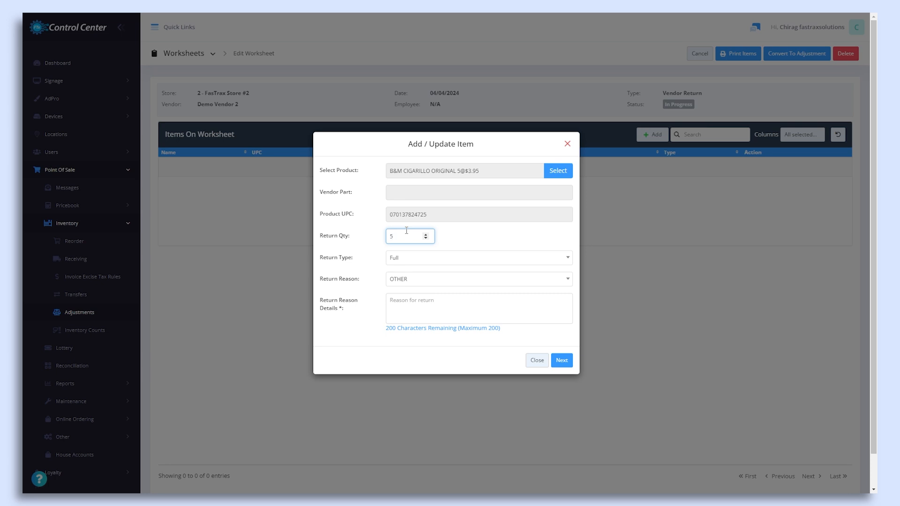
Add the B&M CIGARILLO ORIGINAL item with return quantity 5, type Full and reason Damaged, and close the item form without adding the next product.
{"action": "left_click", "coordinate": [413, 260]}
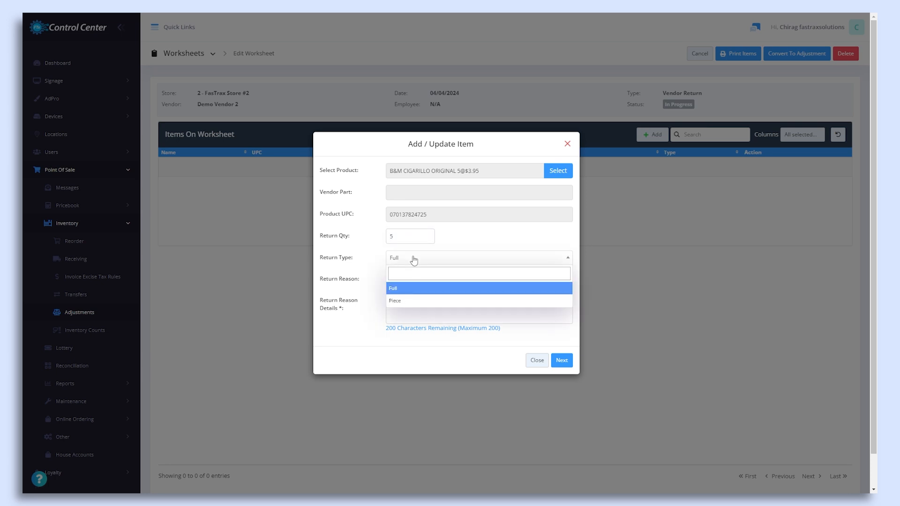
{"action": "left_click", "coordinate": [398, 289]}
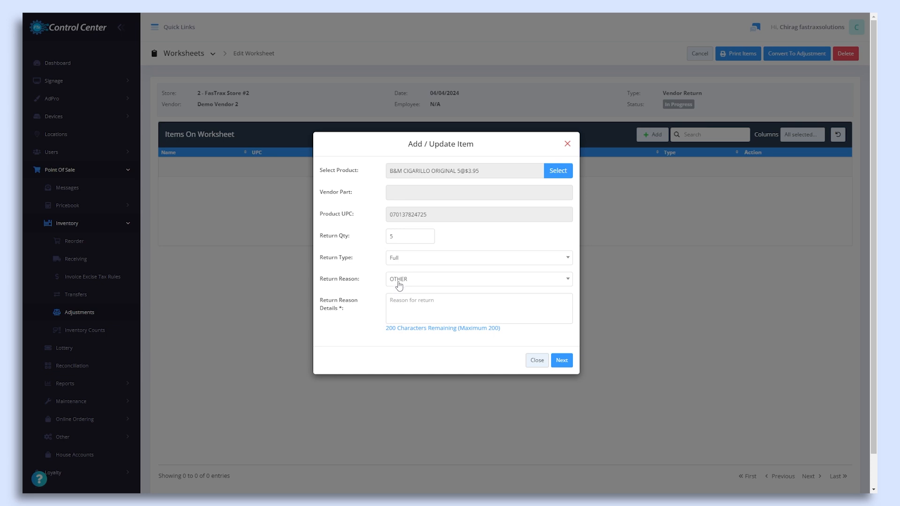
{"action": "left_click", "coordinate": [399, 281]}
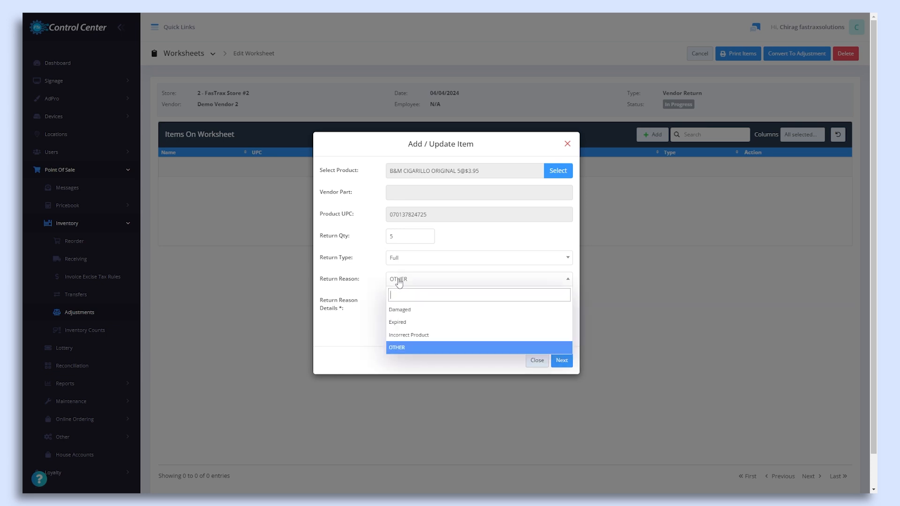
{"action": "left_click", "coordinate": [401, 309]}
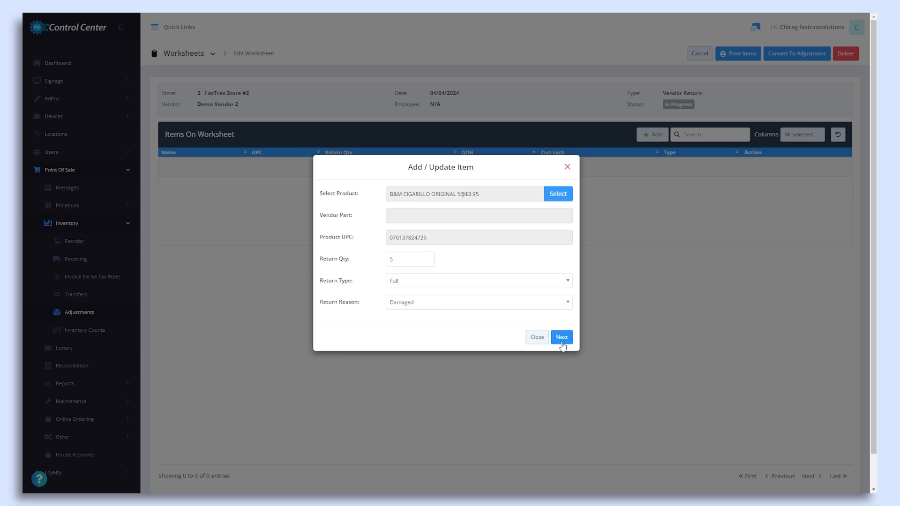
{"action": "left_click", "coordinate": [562, 337]}
{"action": "left_click", "coordinate": [399, 311]}
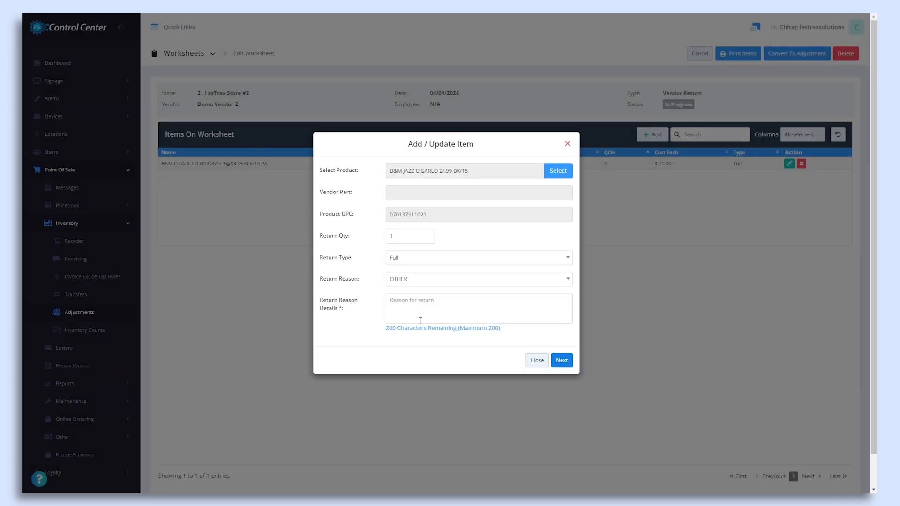
{"action": "left_click", "coordinate": [534, 359]}
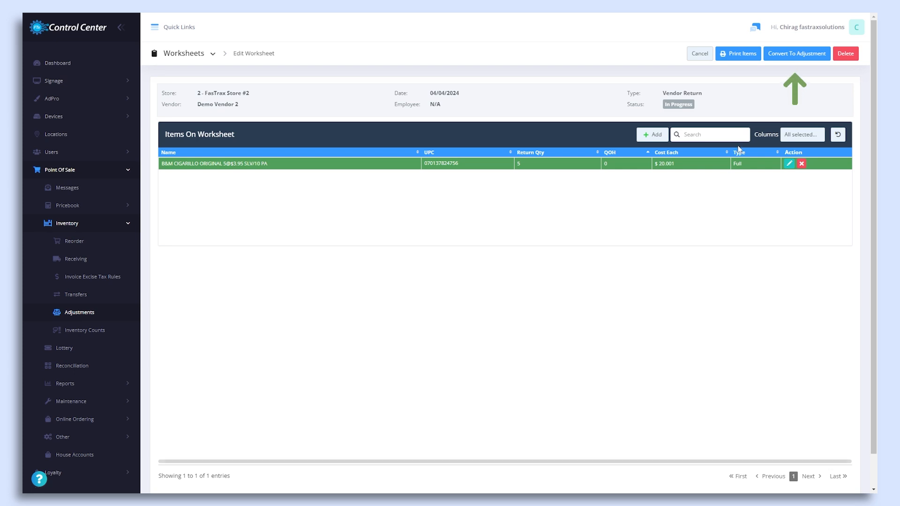
Convert the vendor return worksheet to an adjustment and open the resulting adjustment.
{"action": "left_click", "coordinate": [800, 55]}
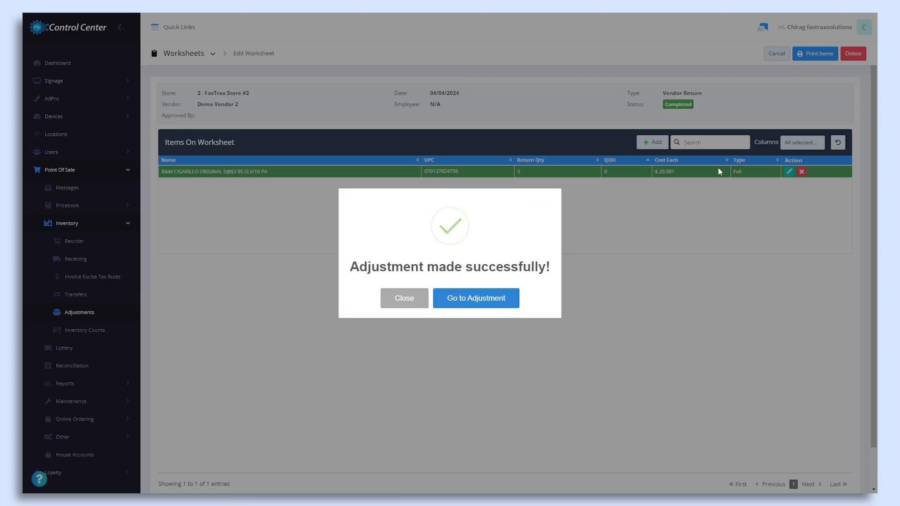
{"action": "left_click", "coordinate": [468, 301]}
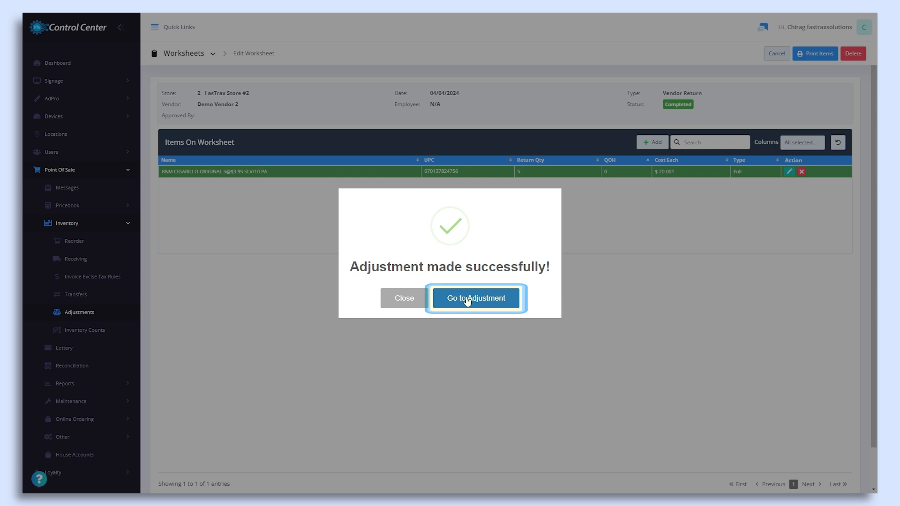
{"action": "left_click", "coordinate": [467, 302]}
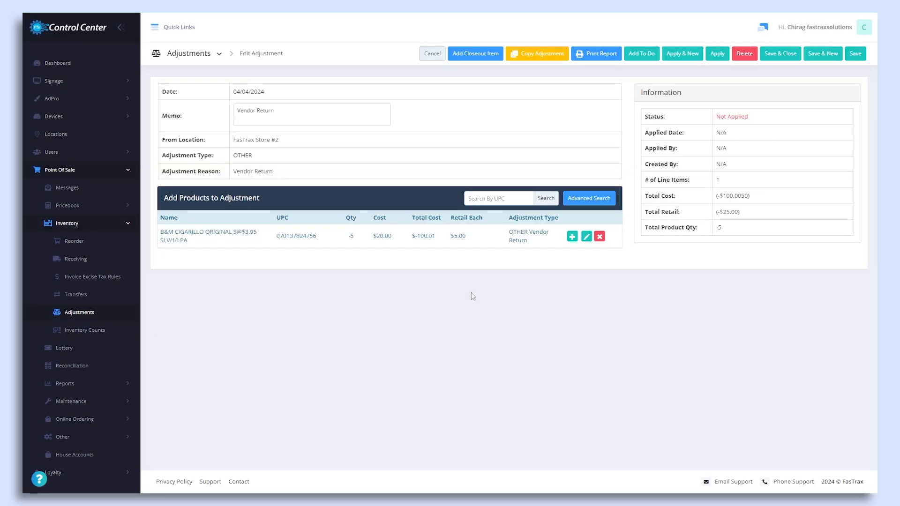
Go to the adjustment types list and start a new adjustment type named "Adjustment Types".
{"action": "left_click", "coordinate": [218, 53]}
{"action": "left_click", "coordinate": [197, 108]}
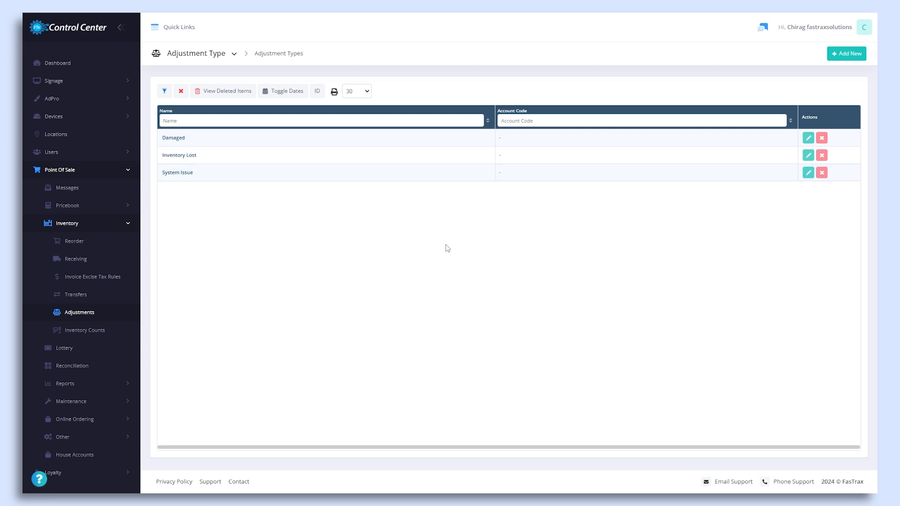
{"action": "left_click", "coordinate": [846, 54]}
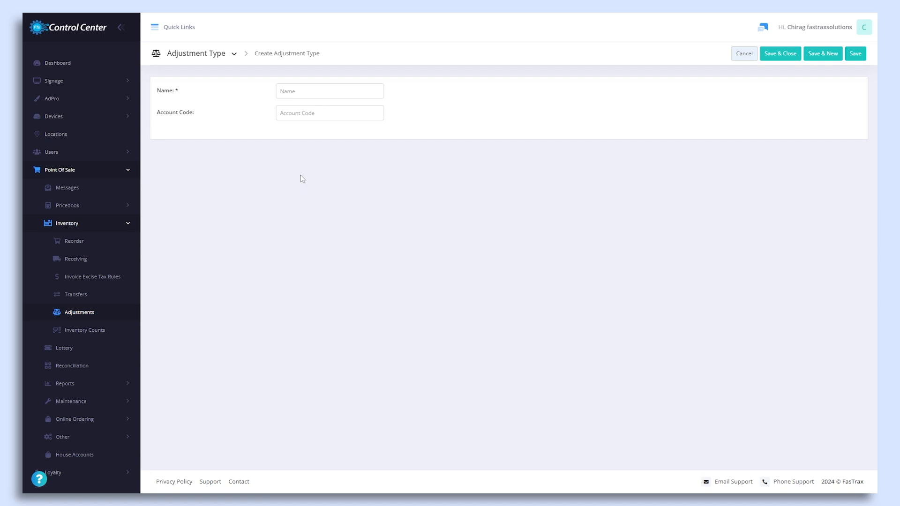
{"action": "left_click", "coordinate": [323, 90]}
{"action": "type", "text": "Adjustme"}
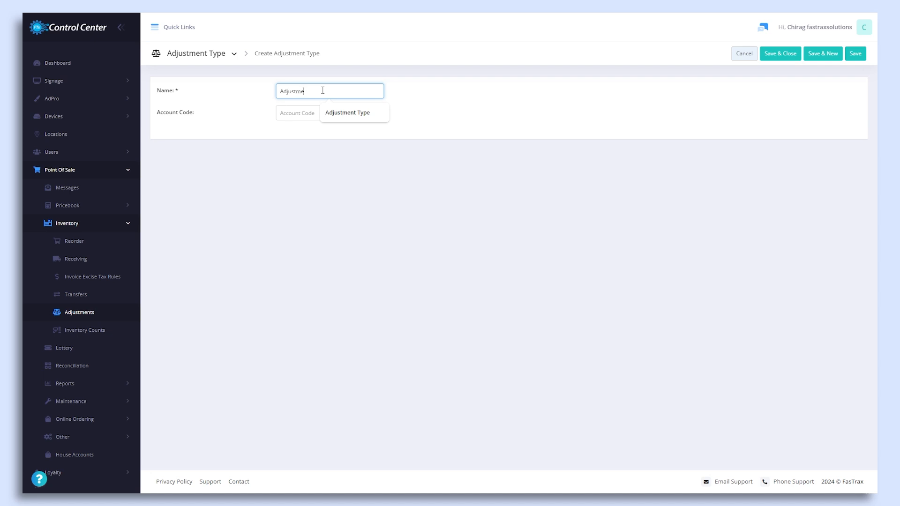
{"action": "type", "text": "nt Types"}
{"action": "left_click", "coordinate": [315, 113]}
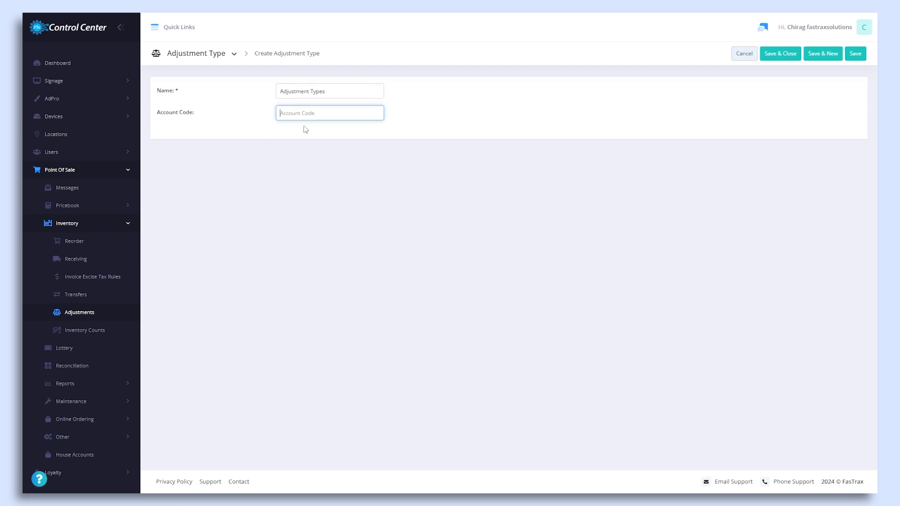